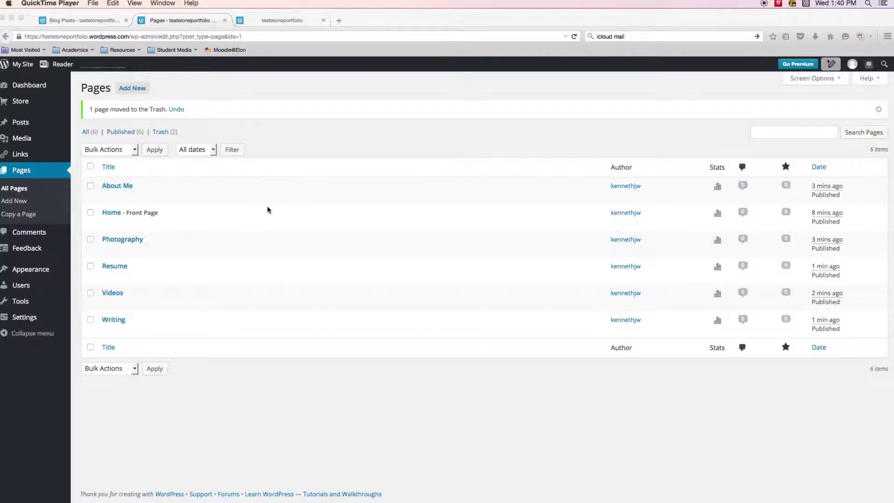
Step: Reload the published testeloneportfolio site and examine the contents of its slide-out sidebar
click(275, 21)
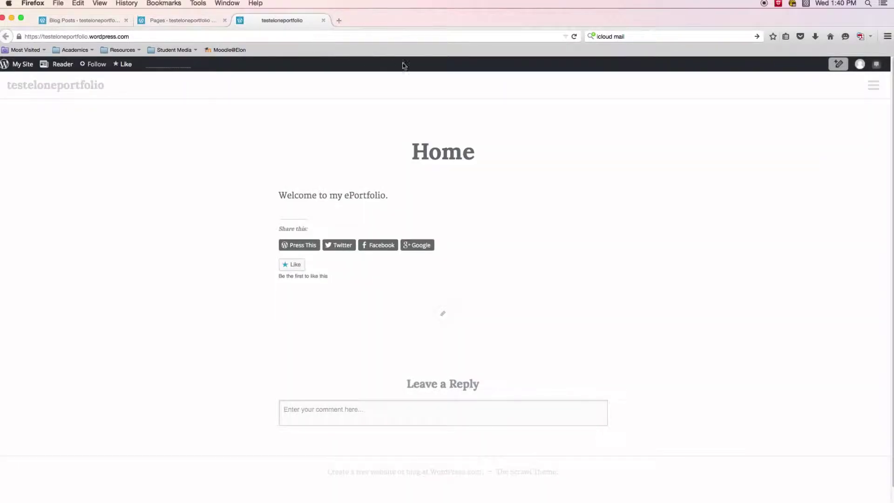
click(574, 37)
click(874, 87)
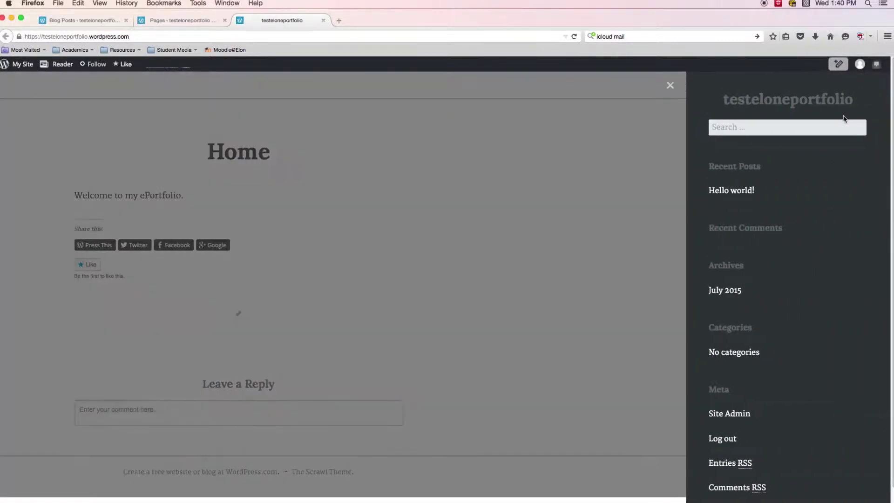
click(663, 85)
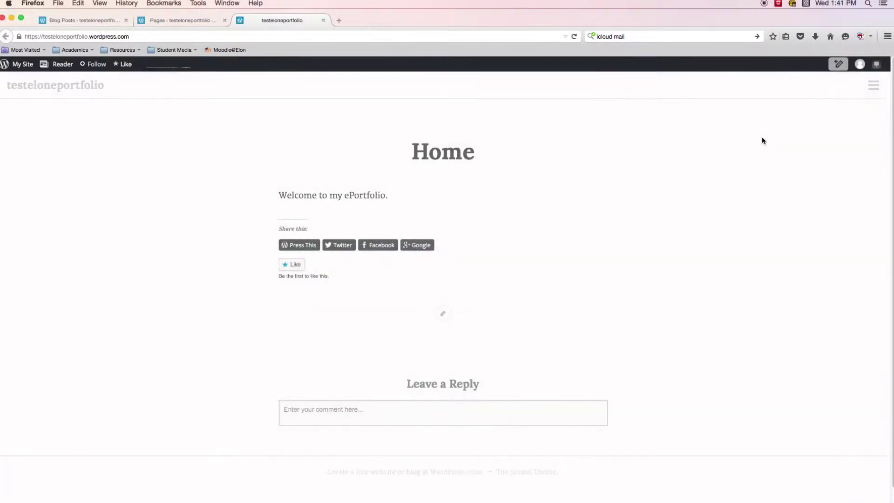
click(874, 88)
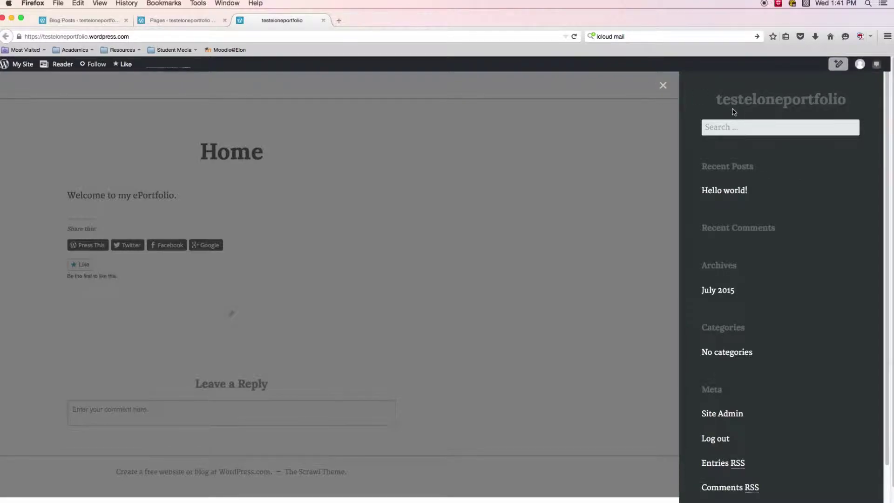
click(662, 87)
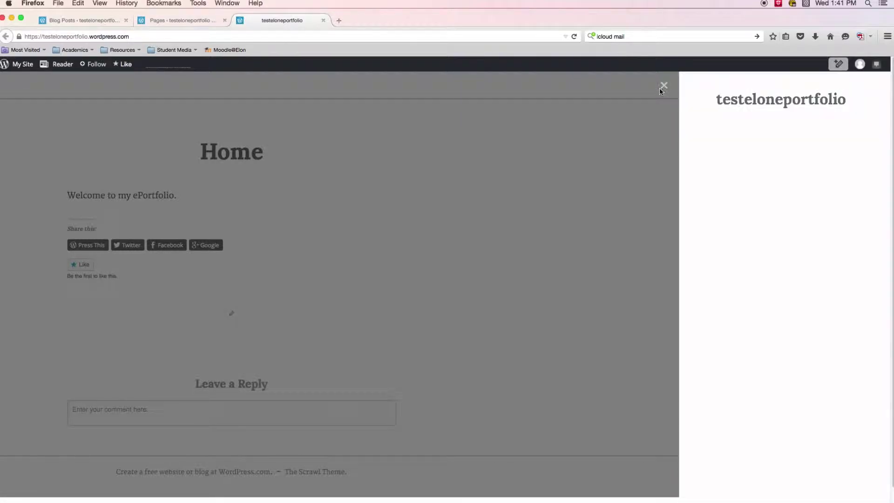
Step: Return to the site administration and open the menu editor under the appearance settings
click(184, 21)
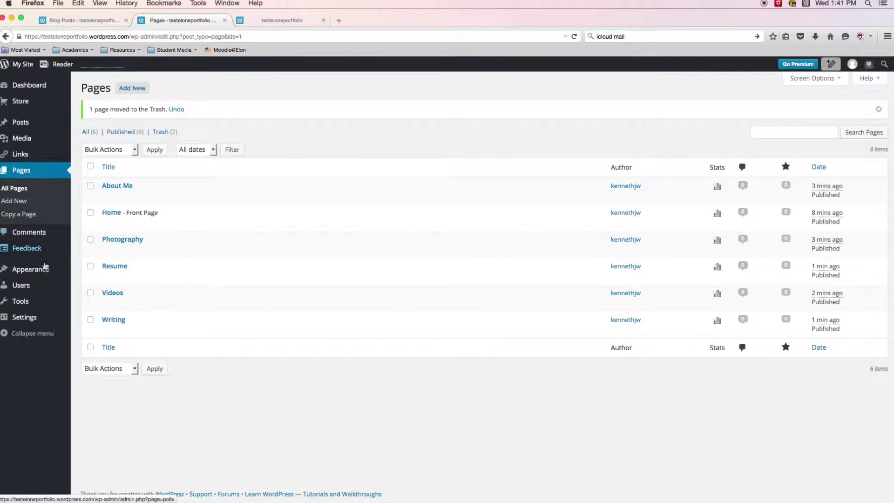
mouse_move(24, 273)
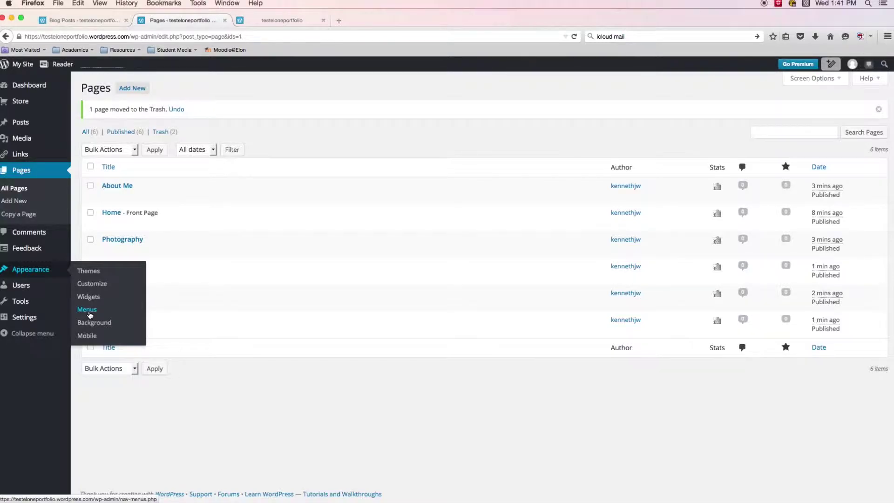
click(90, 313)
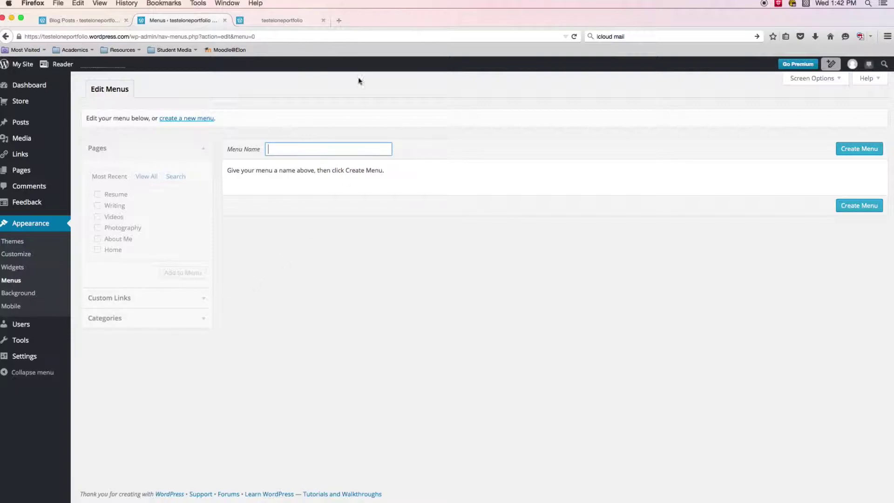
Step: Check the published site's slide-out sidebar again for navigation links, and close it
click(278, 21)
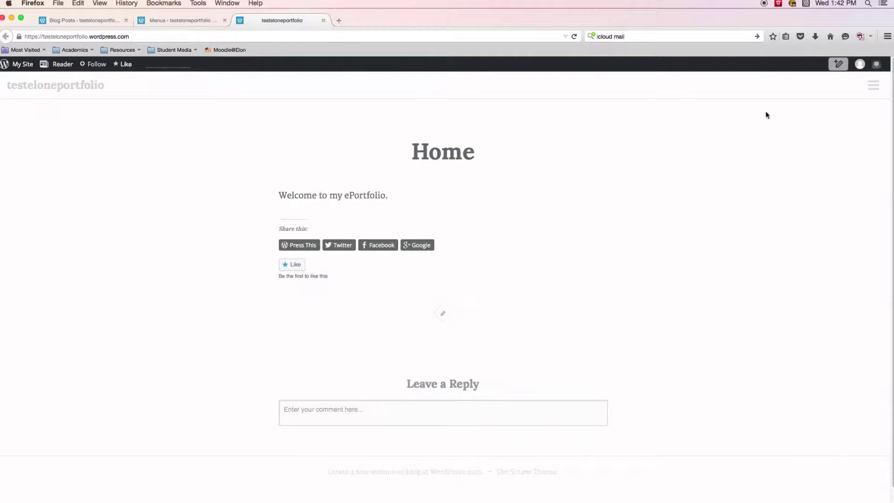
click(873, 85)
click(663, 87)
Step: Return to the menu editor and create a new menu named "Main Menu"
click(174, 19)
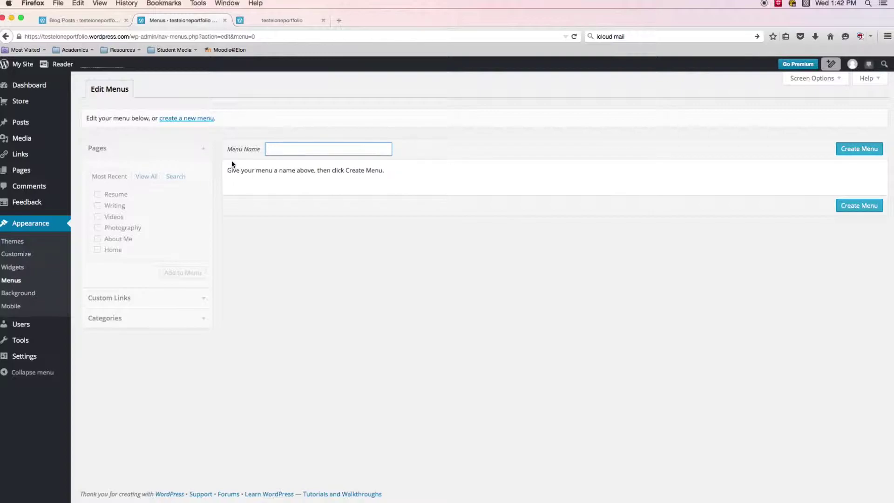
text(Main Menu)
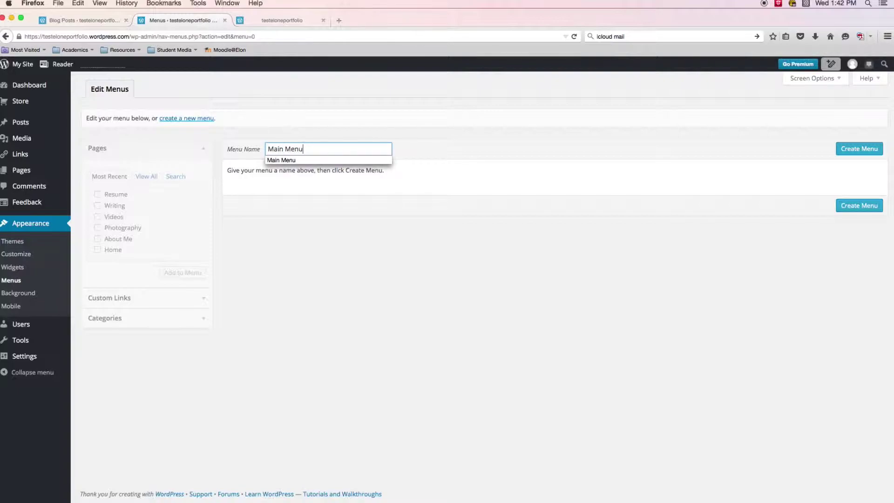
click(476, 152)
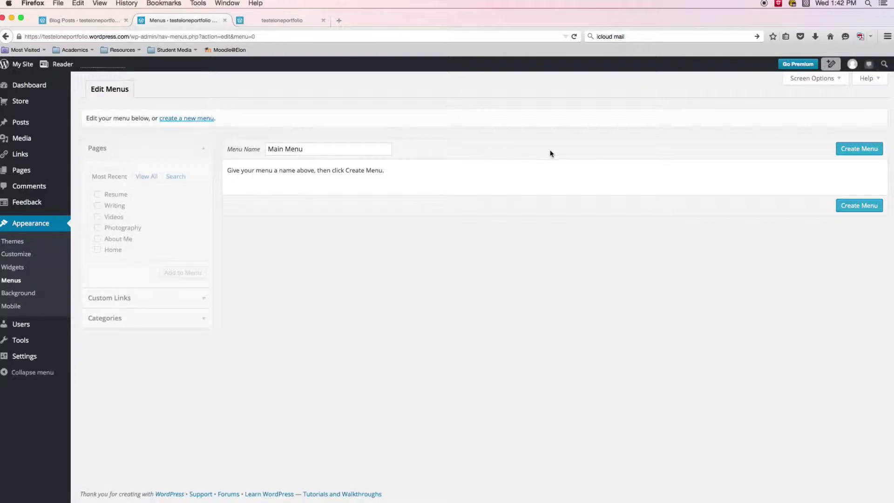
click(858, 149)
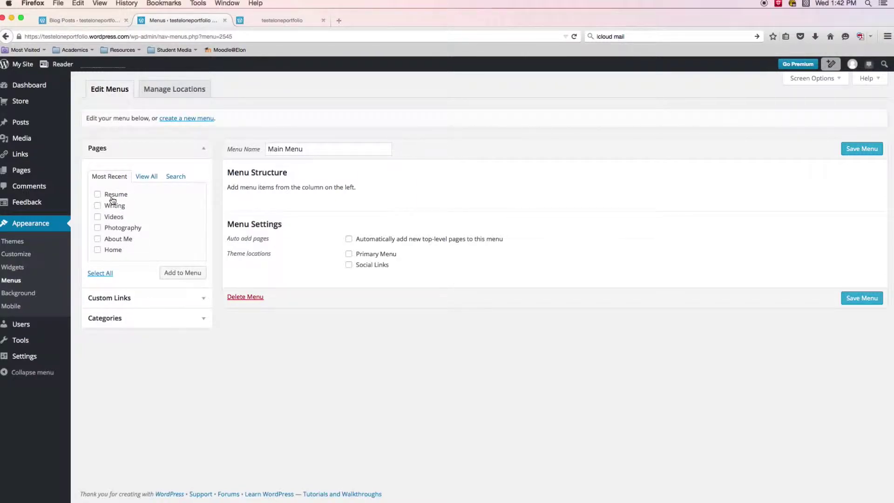
Step: Add the first-listed Home entry and the About Me, Photography, Resume, Videos and Writing pages to the Main Menu from the full page list
click(147, 177)
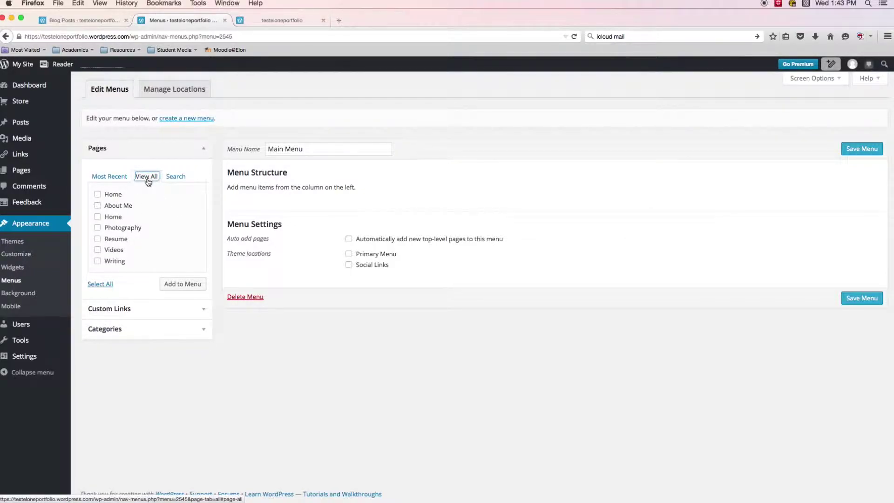
click(97, 194)
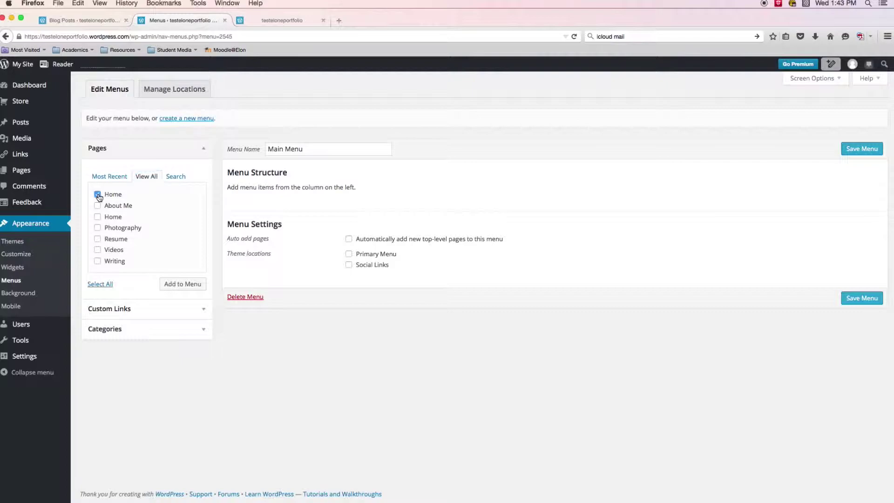
click(99, 206)
click(97, 227)
click(98, 239)
click(97, 249)
click(97, 261)
click(182, 284)
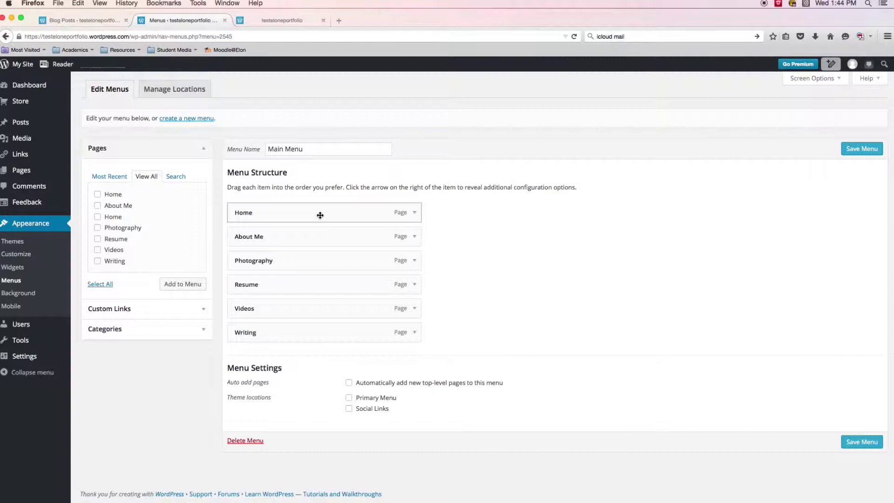
Step: Try placing Home below About Me and Resume above Photography in the menu structure, and return Home to first place
drag(325, 211, 319, 238)
drag(281, 285, 269, 258)
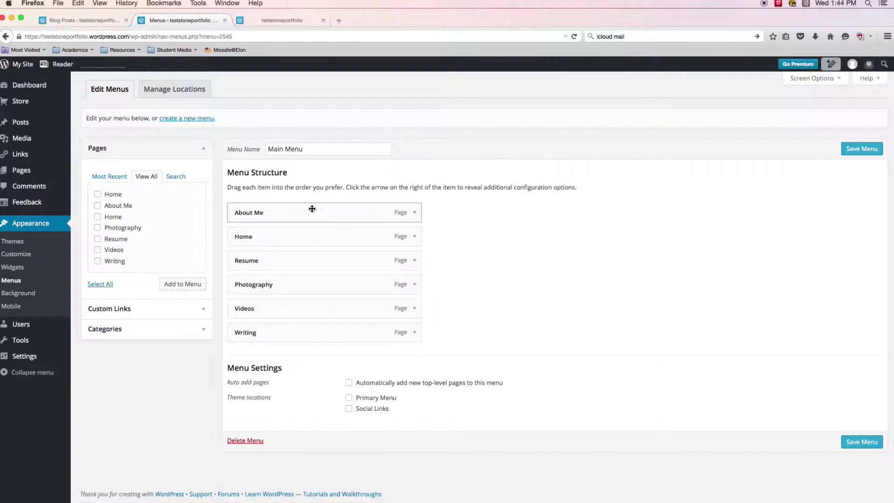
drag(285, 234, 277, 210)
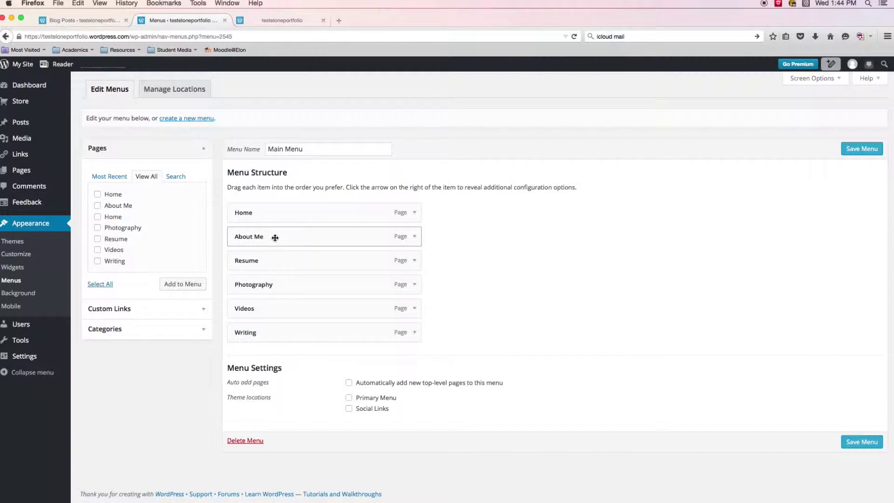
Step: Move Photography, Videos and Writing above Resume in the menu structure, keeping them in that order
drag(262, 285, 233, 259)
drag(245, 309, 223, 288)
drag(246, 332, 219, 313)
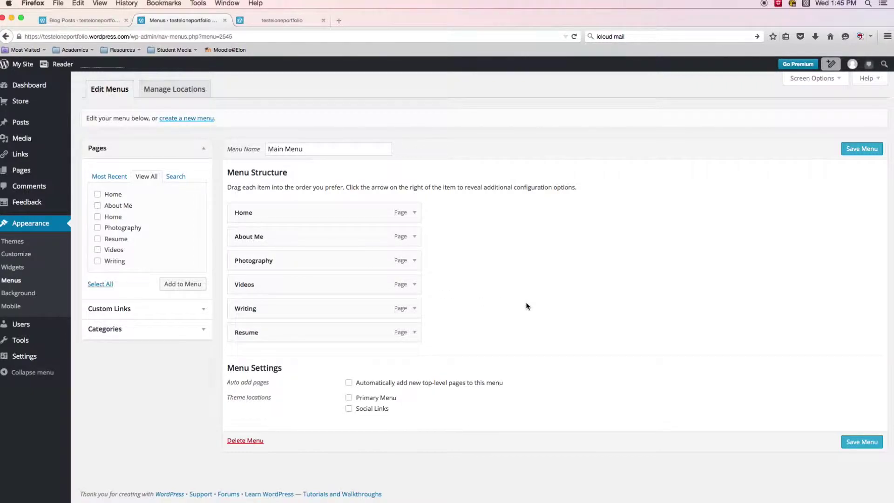
Step: Enable automatic adding of new top-level pages, assign the menu to the Primary Menu location, and save it
click(348, 383)
click(349, 399)
click(854, 148)
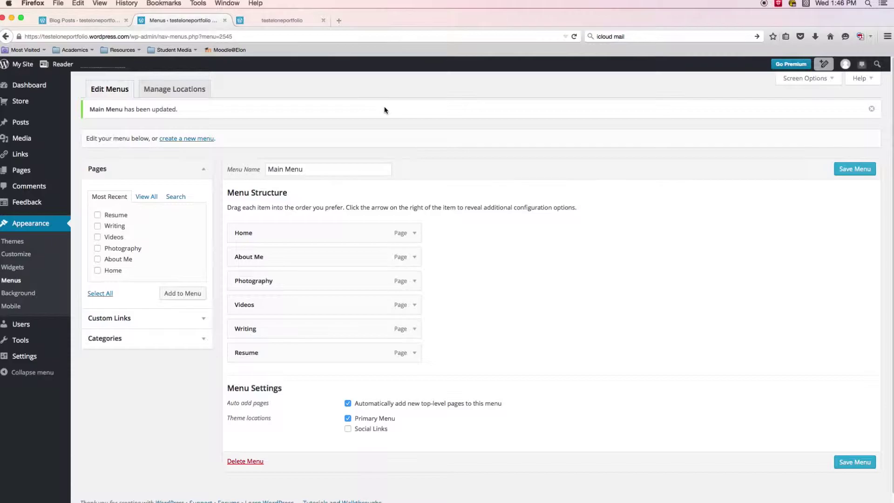
Step: Reload the published site and examine the Main Menu links in its slide-out sidebar, opening and closing it several times
click(280, 21)
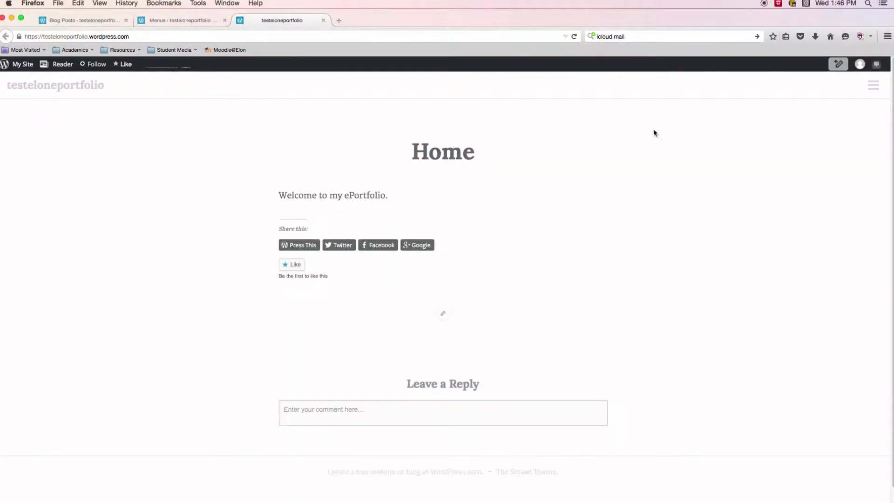
click(574, 36)
click(873, 85)
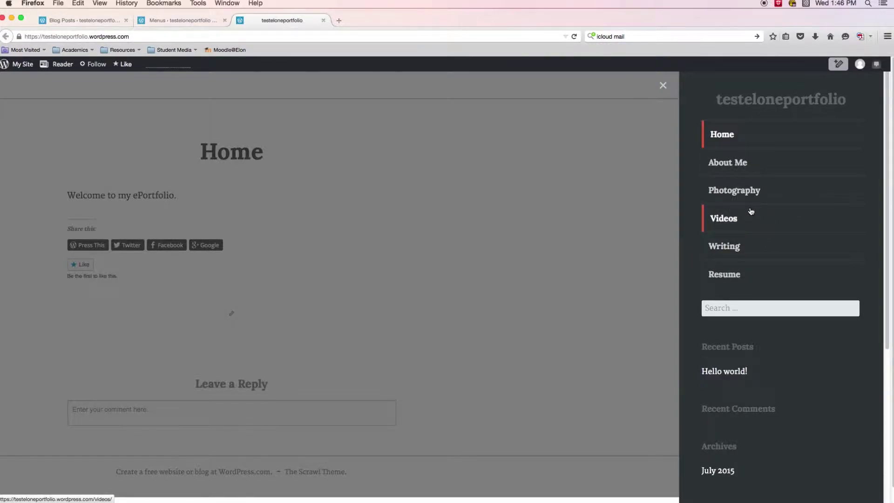
click(663, 85)
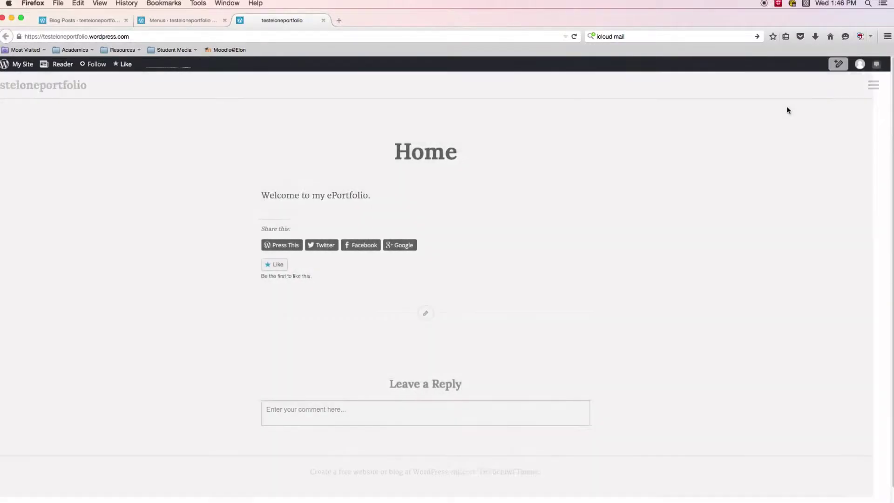
click(872, 85)
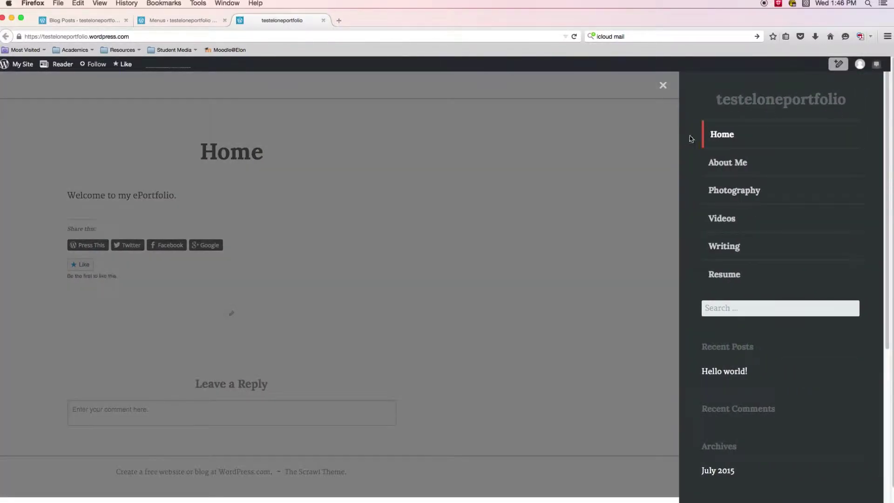
click(663, 83)
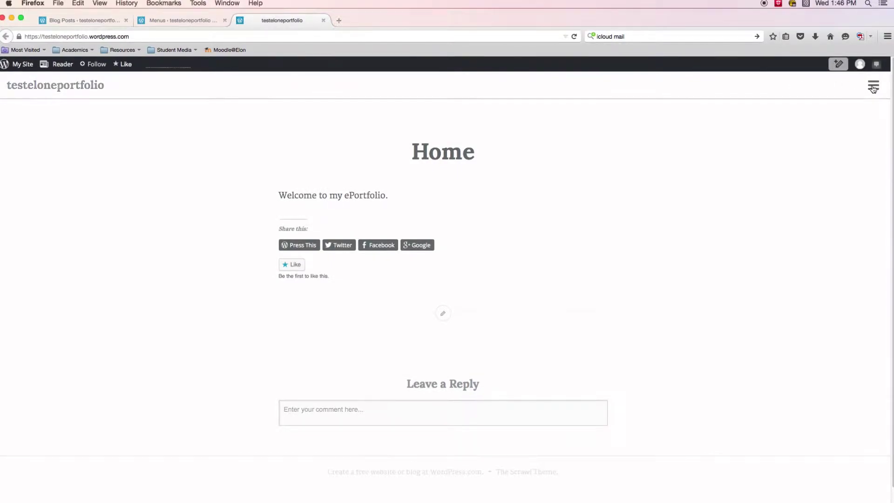
click(873, 85)
click(663, 86)
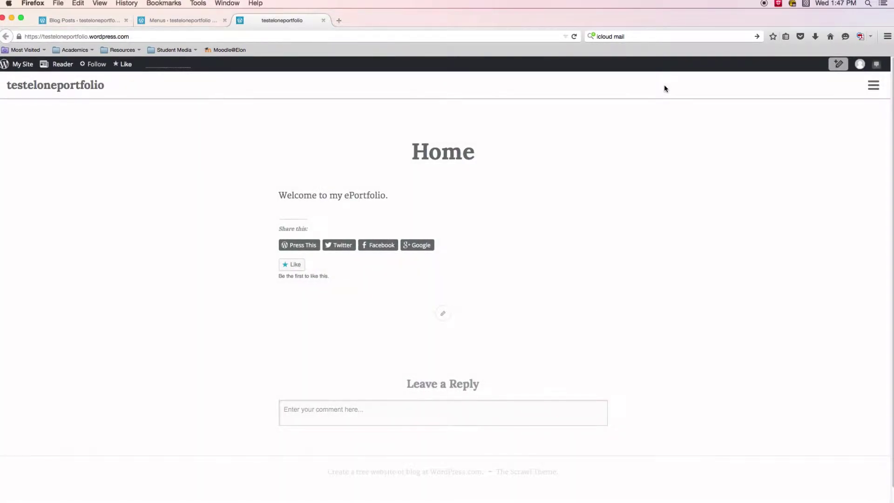
click(870, 86)
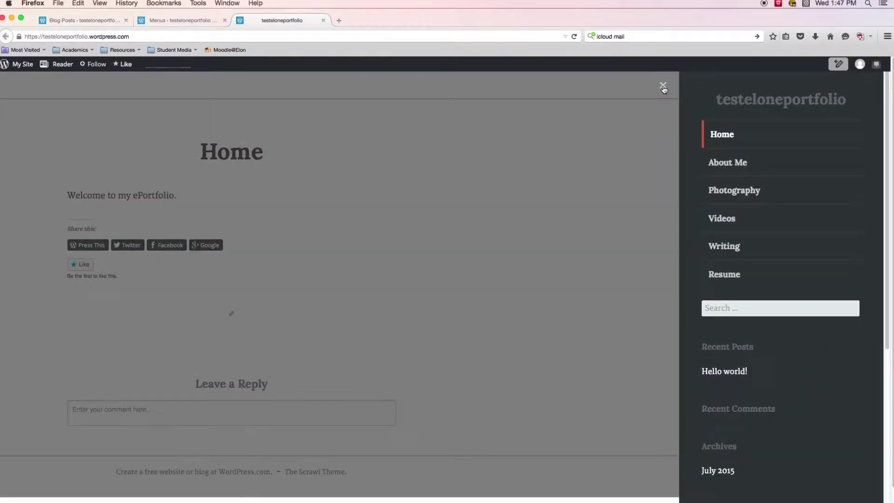
click(663, 85)
click(873, 85)
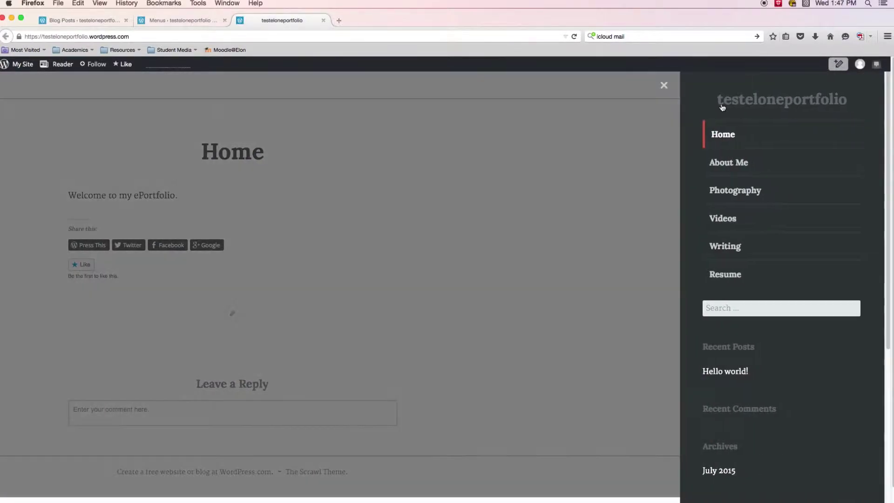
click(661, 88)
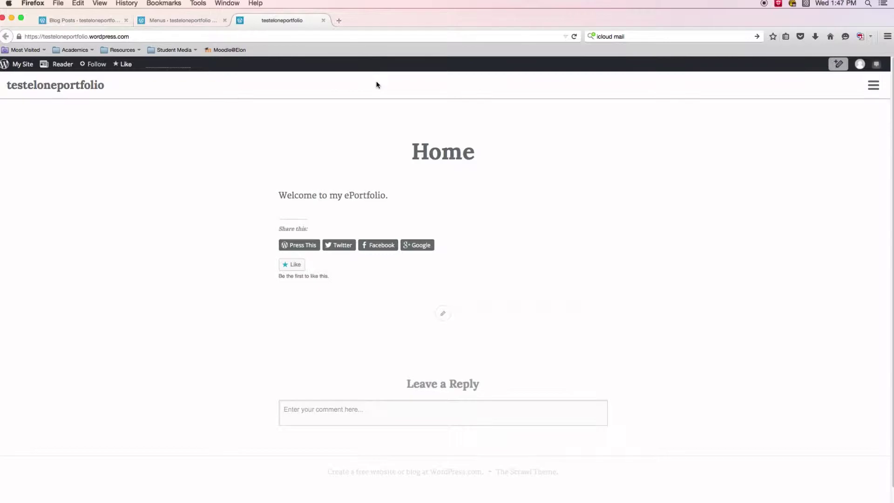
Step: Return to the site administration and activate the Cerauno theme from the theme gallery
click(168, 23)
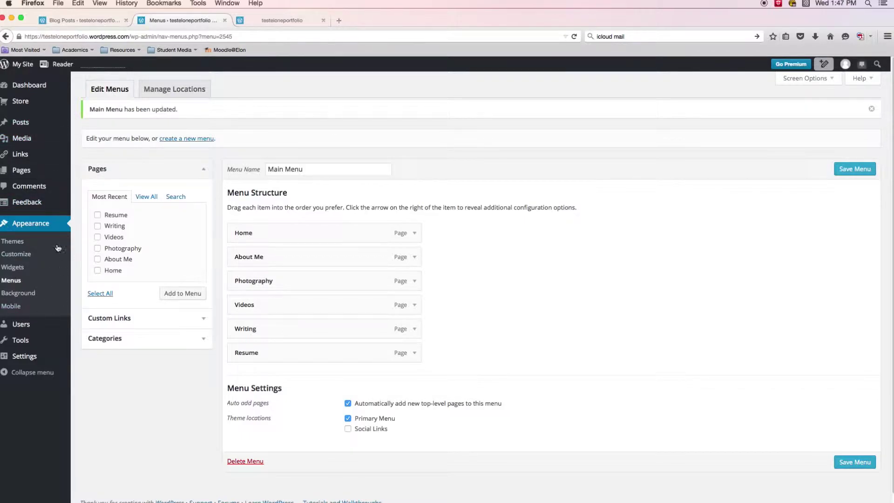
click(77, 21)
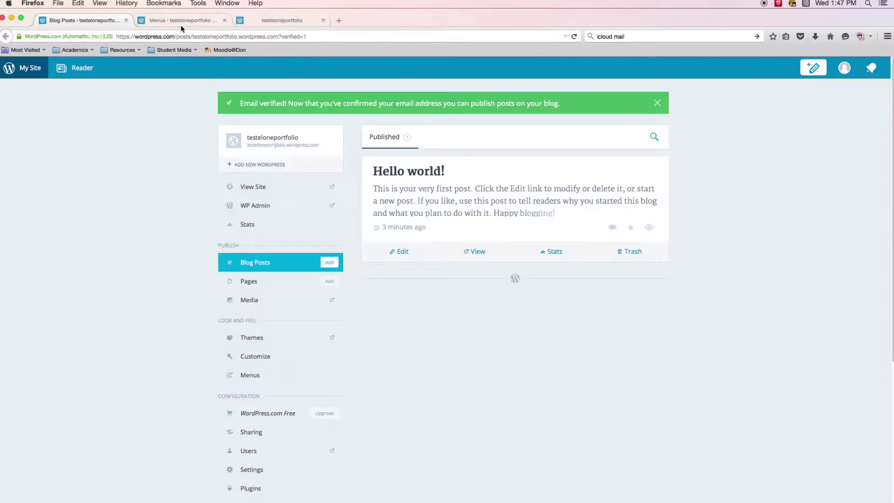
click(196, 21)
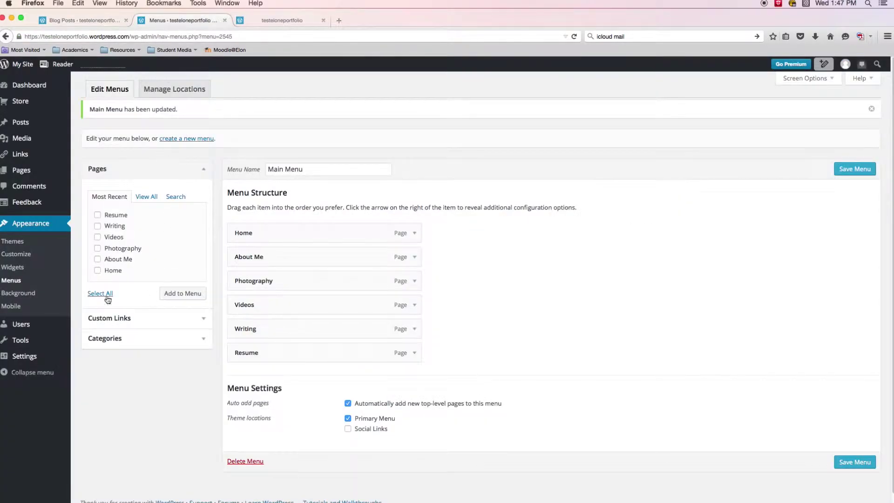
click(13, 242)
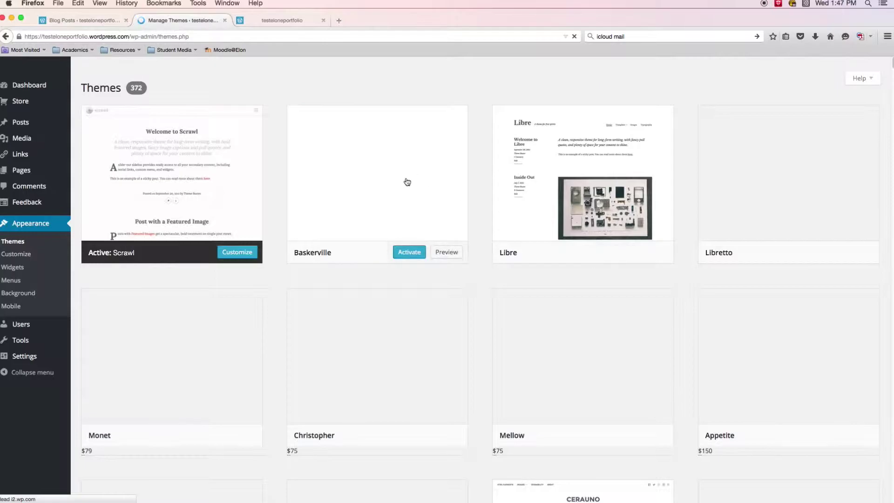
scroll(405, 177, down, 5)
scroll(396, 171, down, 5)
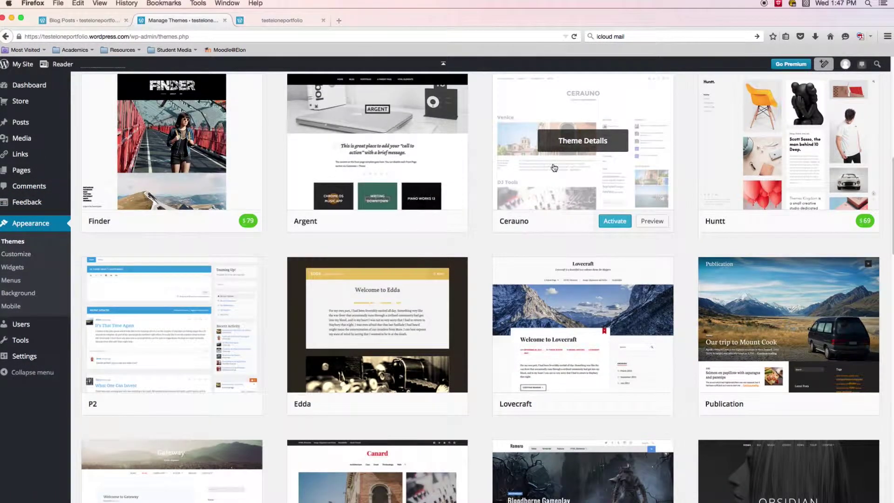
click(613, 222)
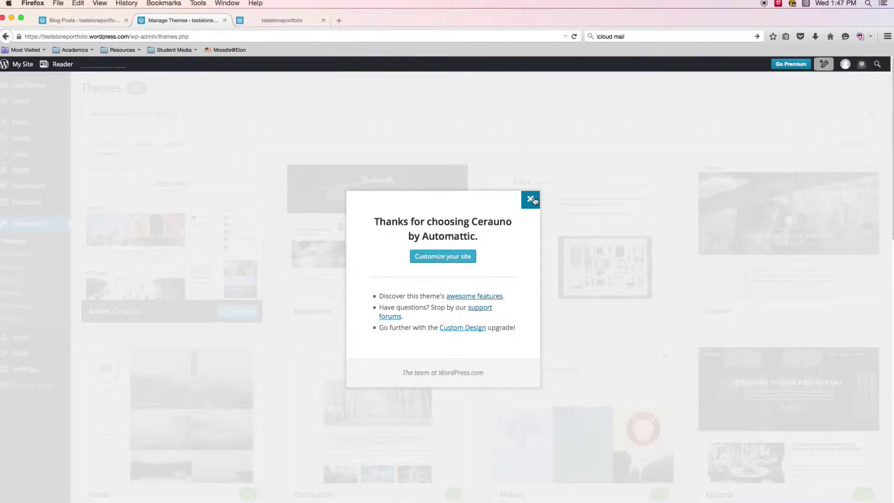
Step: Dismiss the theme welcome message, reload the published site, and examine the Home page's navigation and layout in the Cerauno theme
click(530, 200)
click(280, 19)
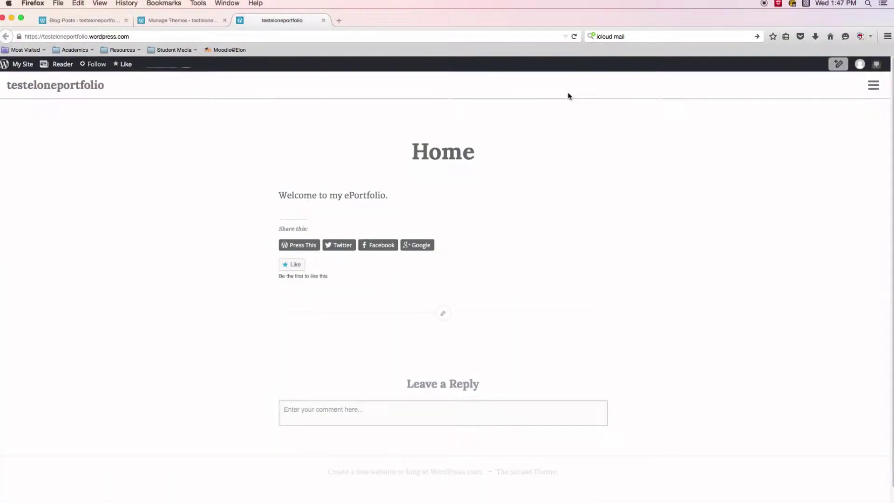
click(574, 36)
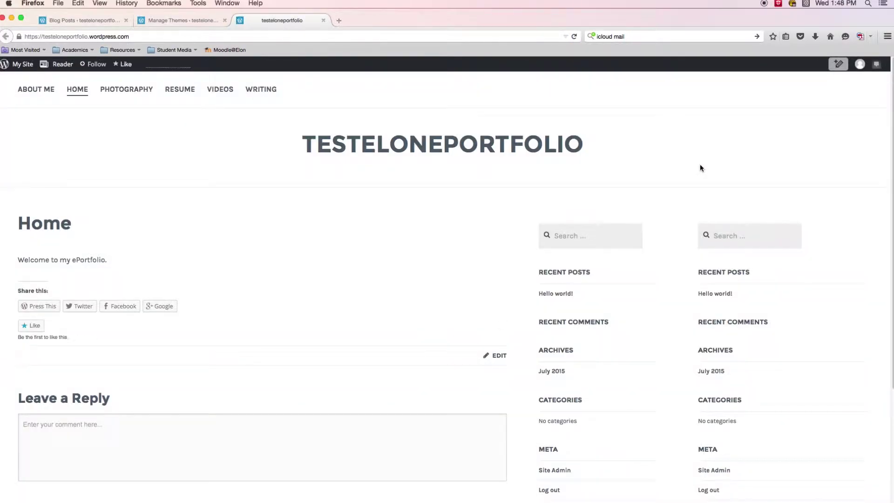
click(76, 89)
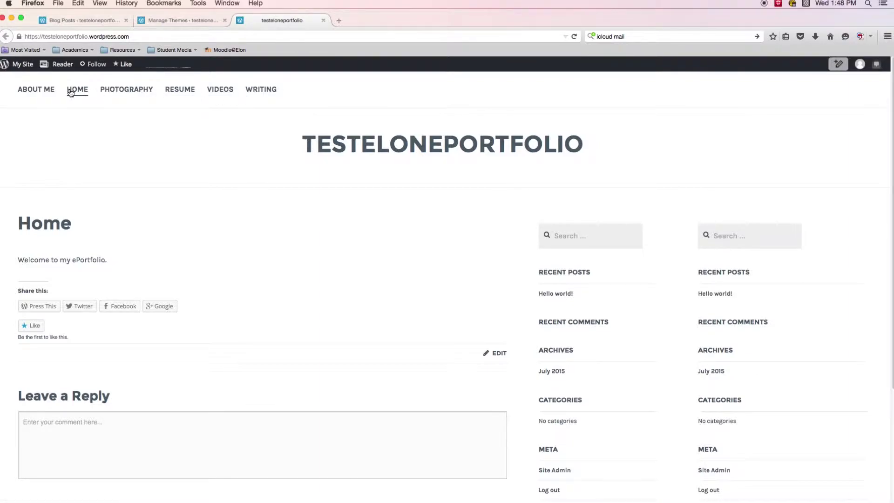
scroll(354, 184, down, 3)
scroll(363, 186, up, 3)
scroll(364, 187, down, 3)
scroll(364, 189, up, 3)
scroll(361, 188, down, 3)
scroll(559, 187, up, 3)
scroll(613, 395, down, 3)
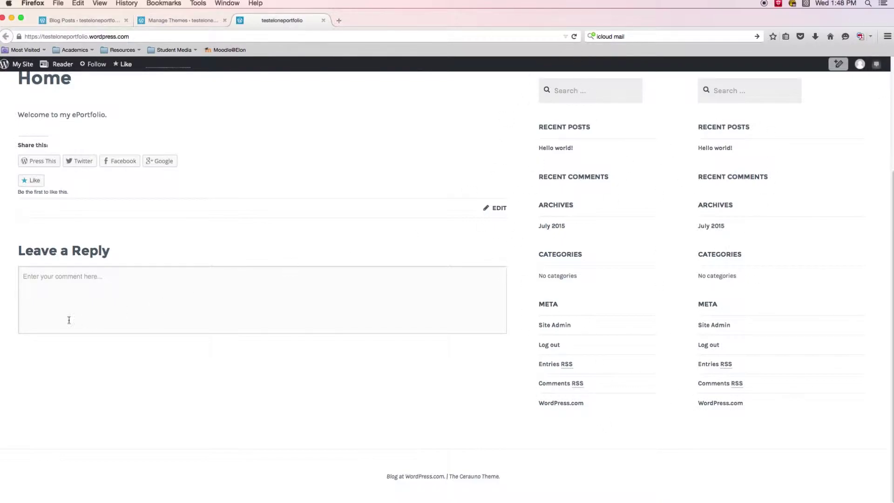
scroll(171, 271, up, 3)
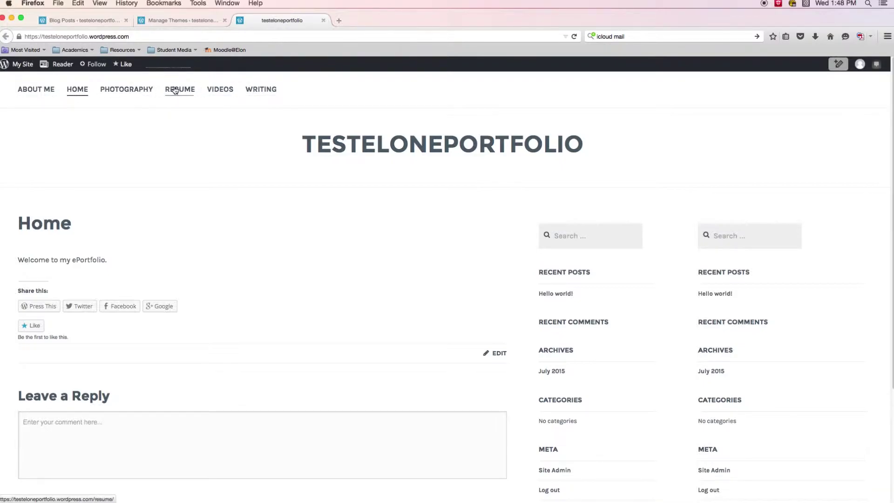
Step: Return to the site administration and start a new page titled "Student Work"
click(177, 20)
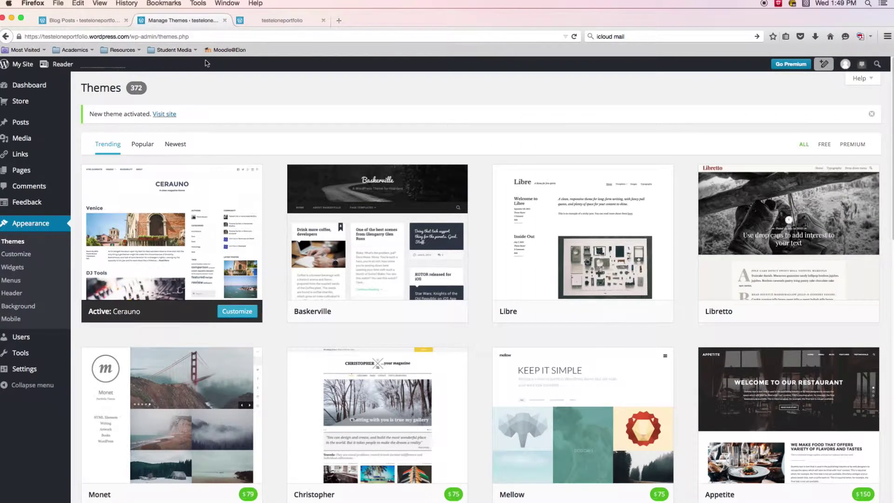
click(42, 171)
click(132, 88)
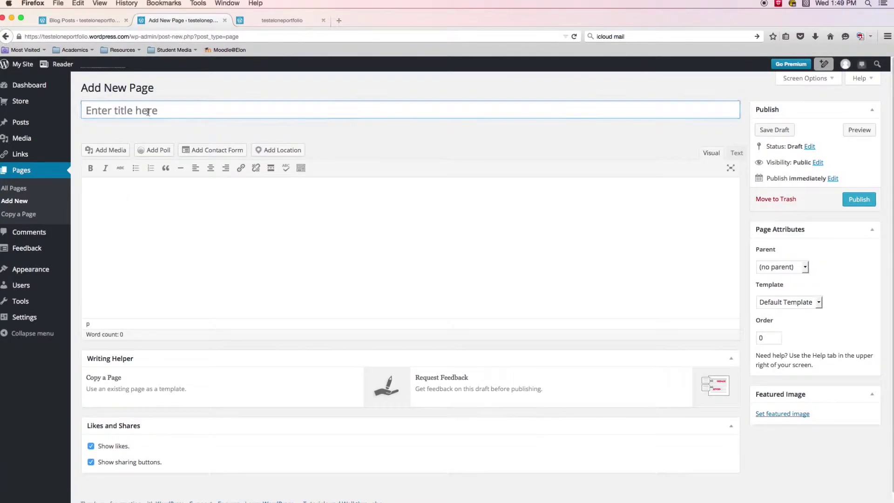
text(Studet W)
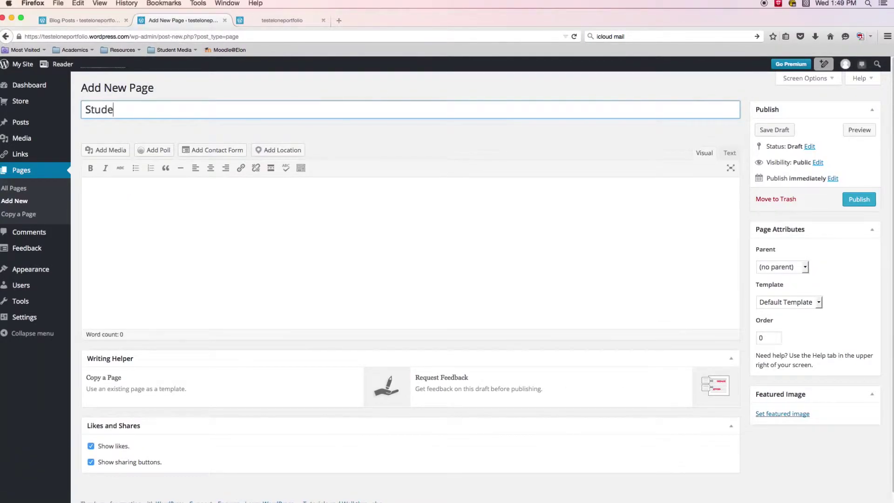
key(BackSpace)
key(BackSpace)
key(BackSpace)
key(BackSpace)
text(dent)
key(BackSpace)
key(BackSpace)
key(BackSpace)
key(BackSpace)
text(ent Work)
Step: Enter "Thanks for taking a loot at my work. Please visit the sub menu items to see different types of work." as the page body and publish it
click(159, 231)
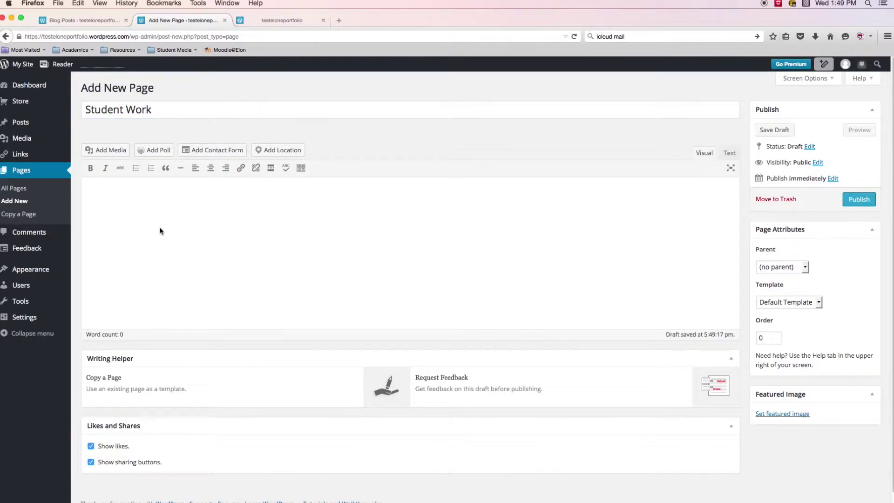
text(Th)
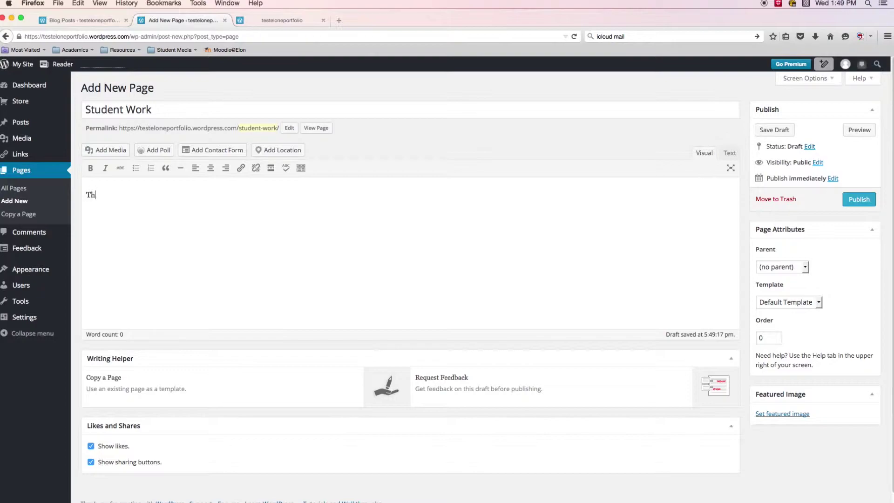
text(anks for taking a loot at my work. Please)
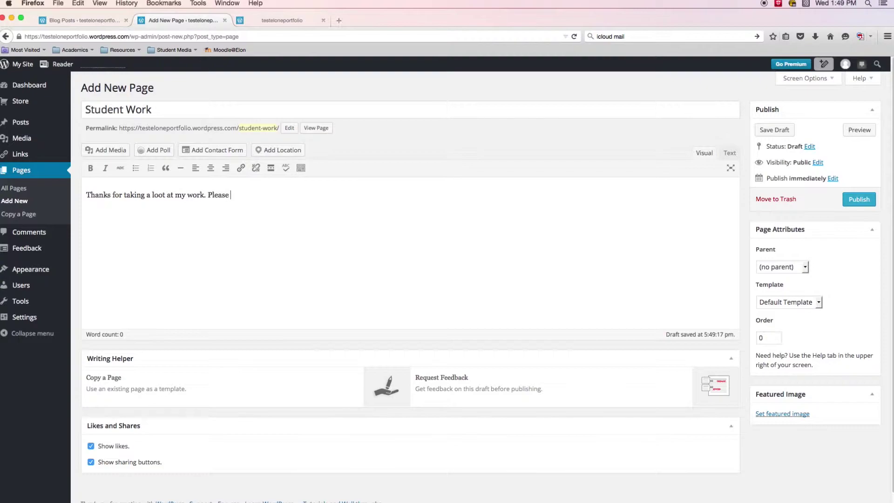
text(visit the sub menu items to)
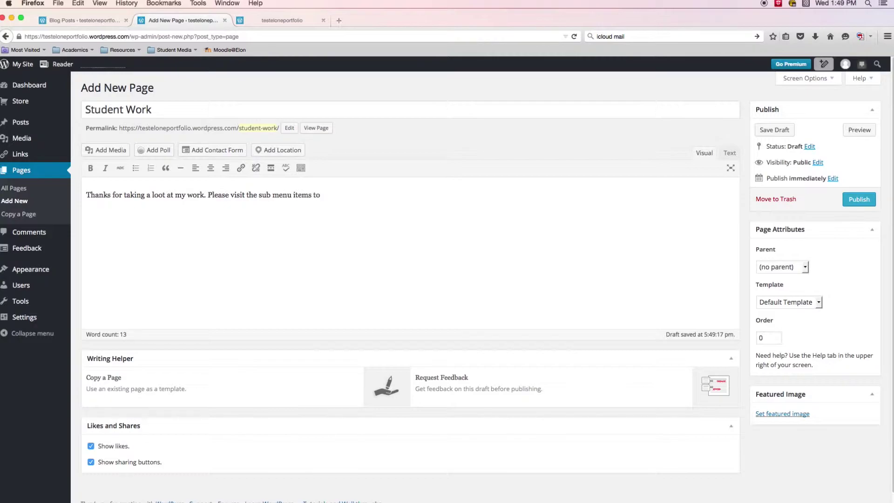
text( see different types of work.)
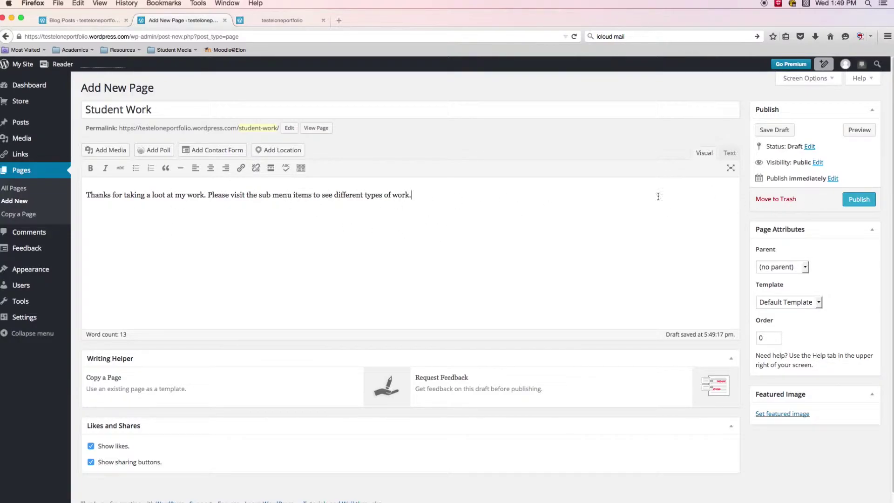
click(858, 199)
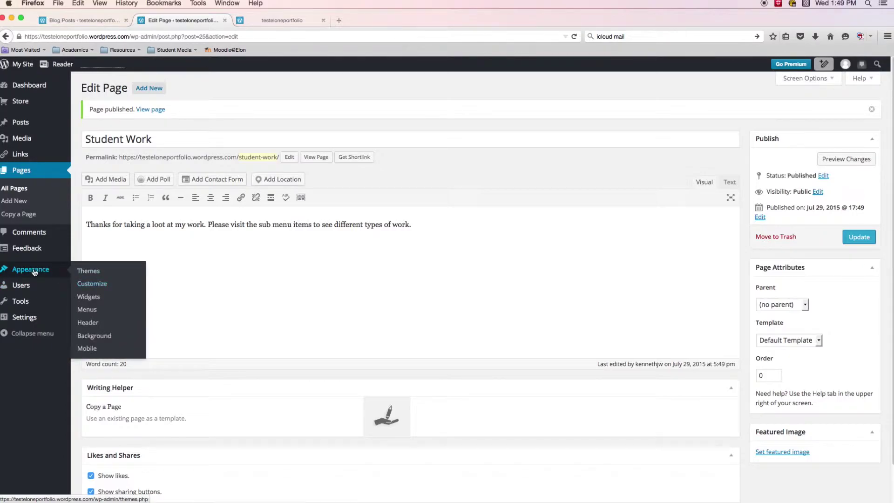
Step: Rearrange the Main Menu so Student Work follows About Me with Photography, Videos and Writing as its sub items, and save it
click(85, 311)
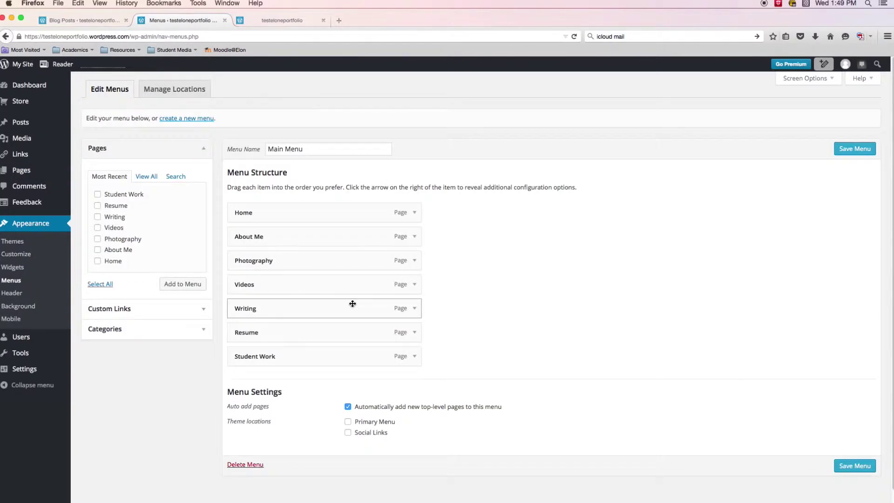
scroll(333, 309, down, 1)
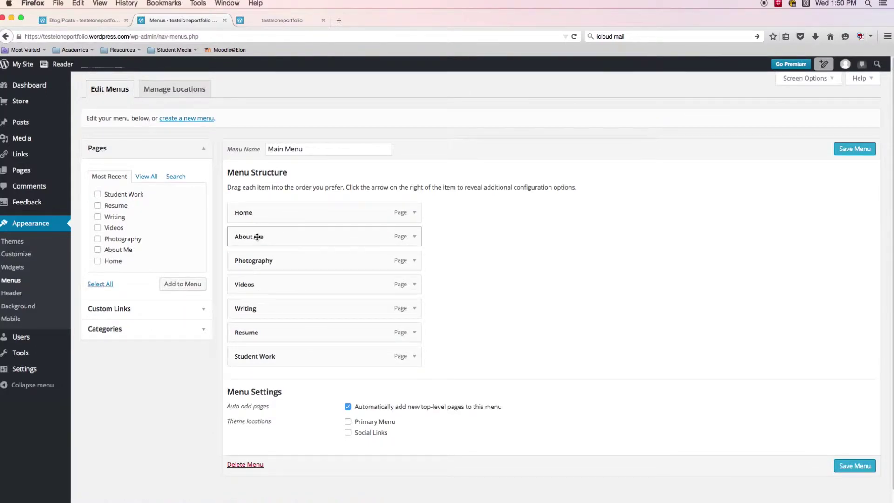
mouse_move(257, 236)
mouse_down()
mouse_move(254, 255)
mouse_move(255, 237)
mouse_up()
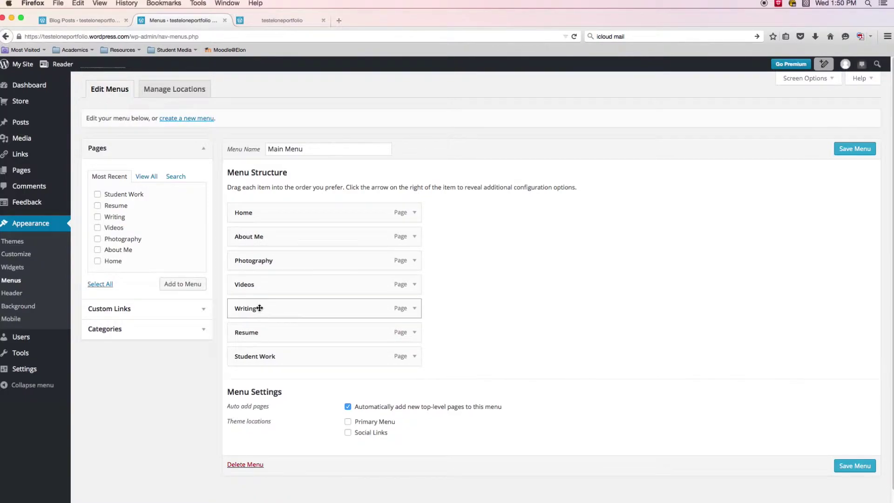
drag(266, 357, 271, 263)
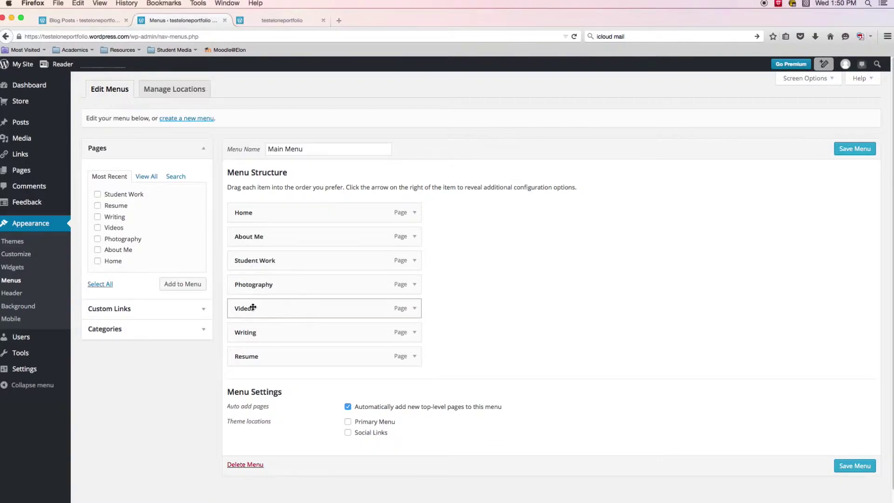
drag(251, 286, 281, 332)
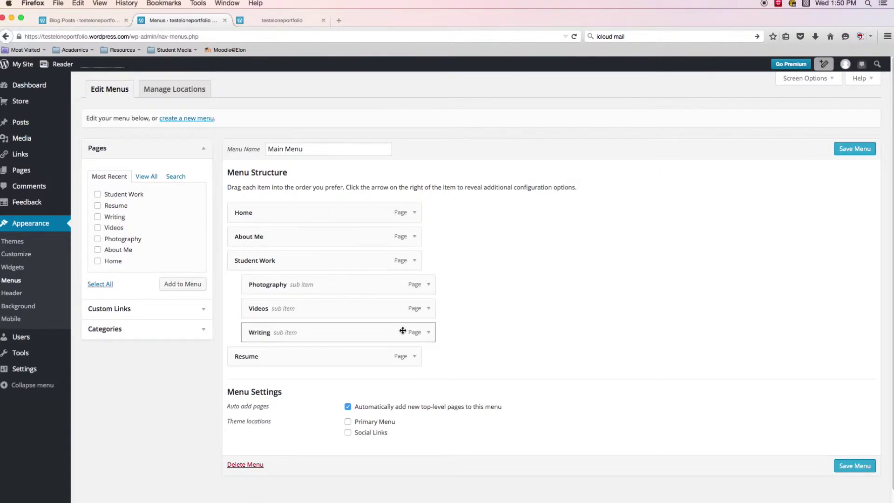
click(852, 150)
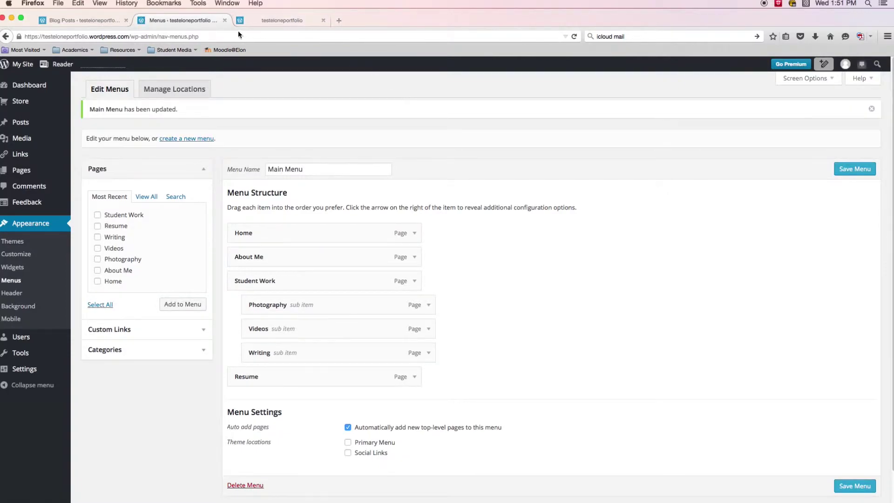
Step: Reload the published site, check the navigation links, and open the Student Work page
click(268, 19)
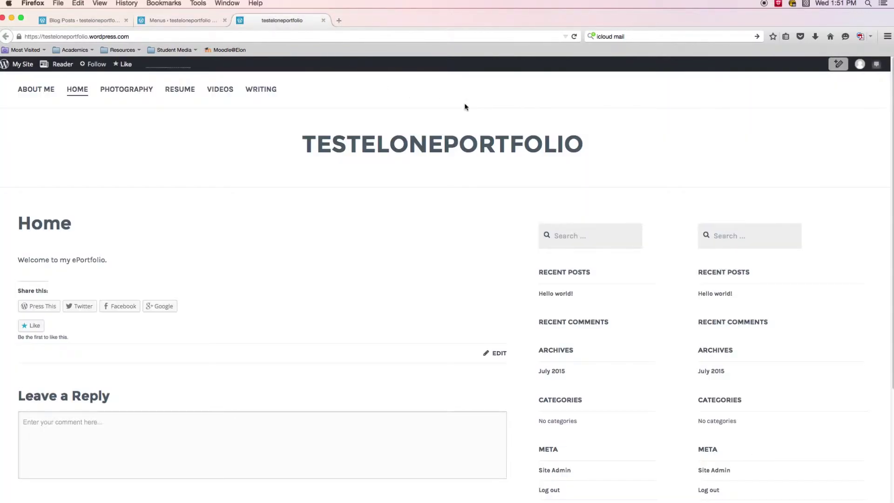
click(573, 36)
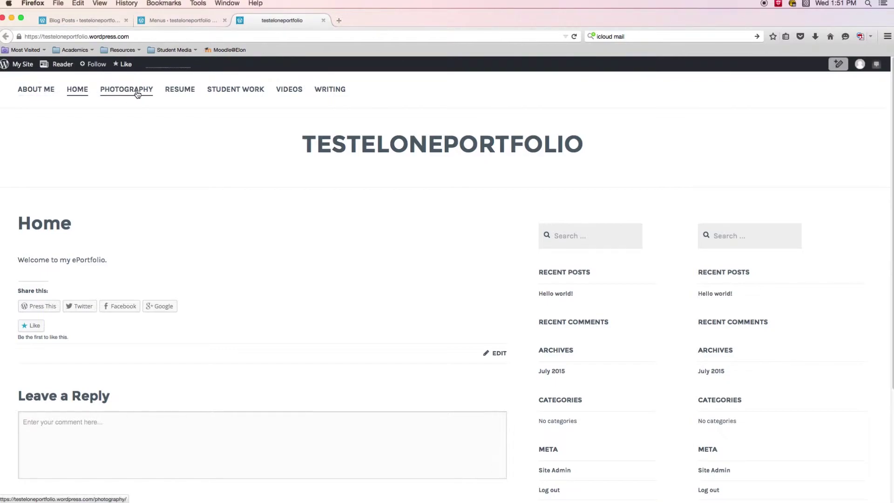
click(207, 92)
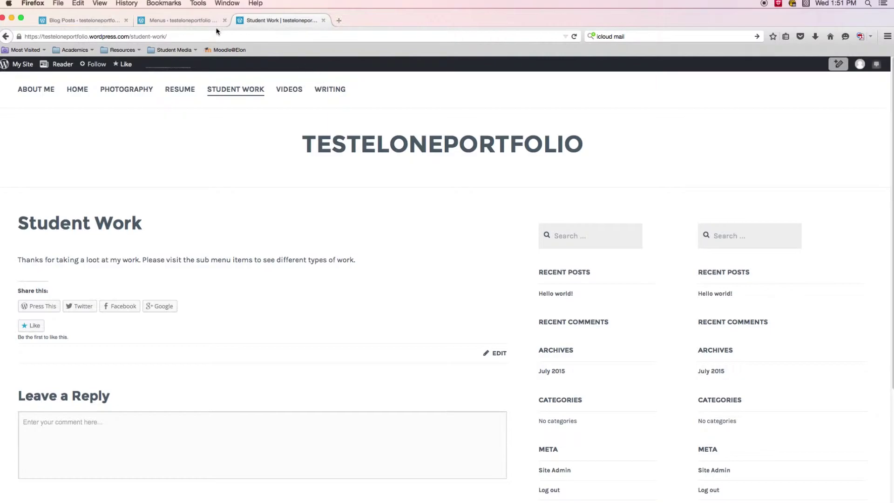
Step: Return to the menu editor, assign the Main Menu to the Primary Menu location, and save it
click(176, 21)
scroll(547, 317, down, 2)
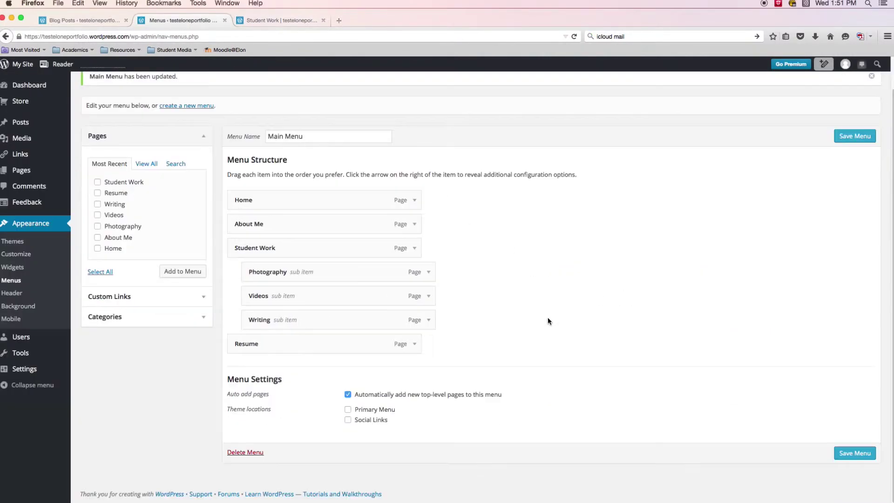
scroll(488, 344, up, 2)
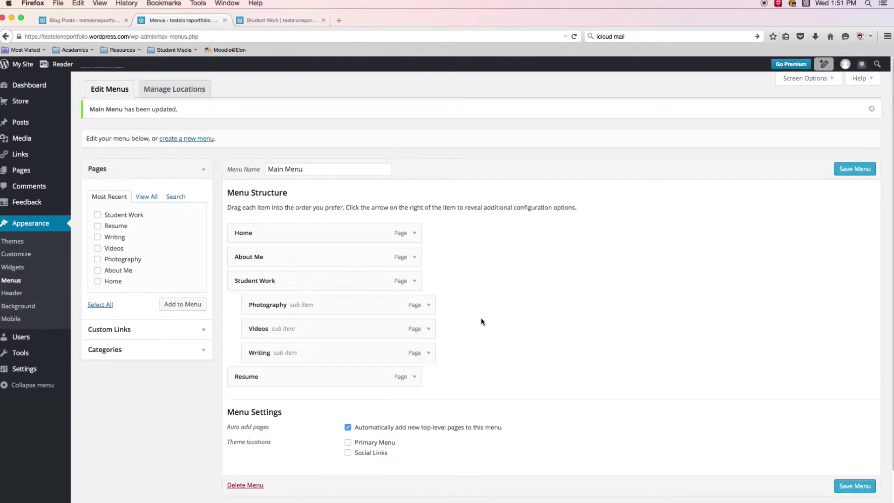
click(356, 446)
scroll(566, 395, down, 2)
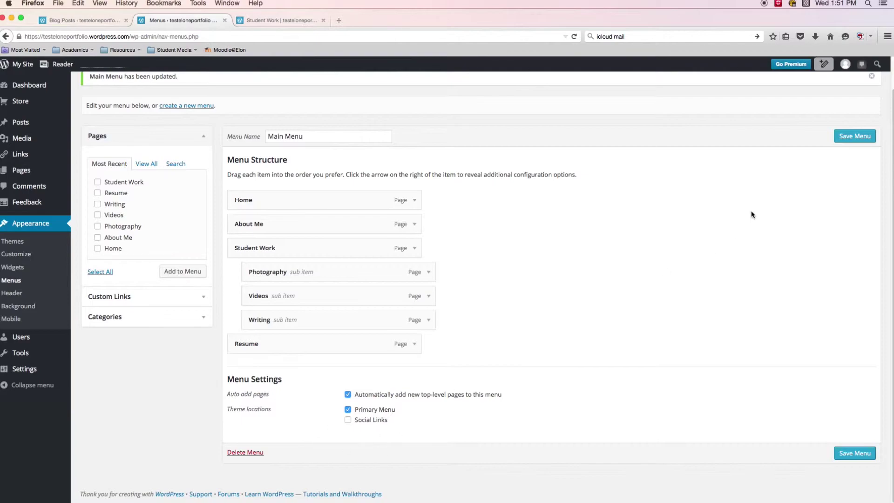
click(854, 136)
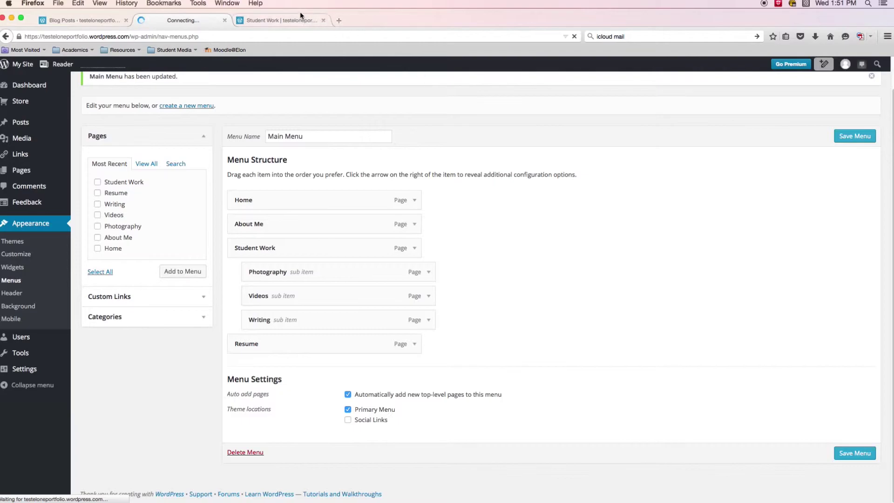
Step: Reload the published Student Work page and inspect the navigation, revealing the submenu under Student Work
click(276, 21)
click(574, 36)
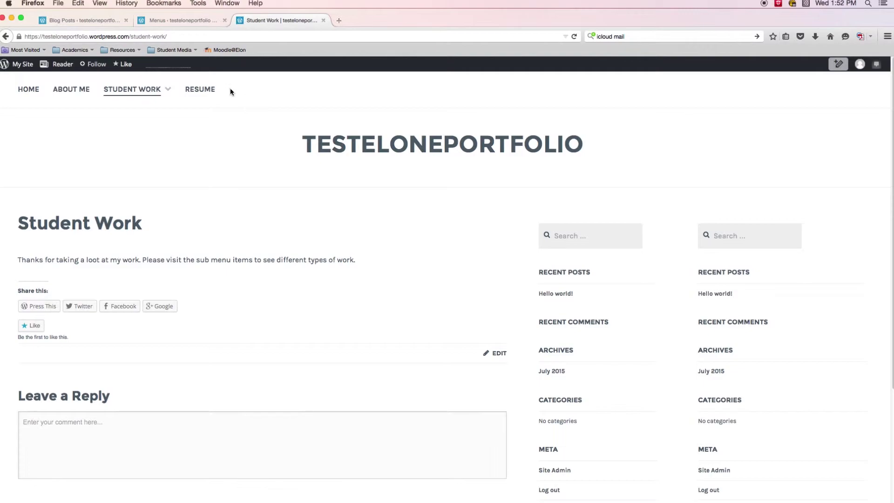
mouse_move(137, 92)
mouse_move(168, 88)
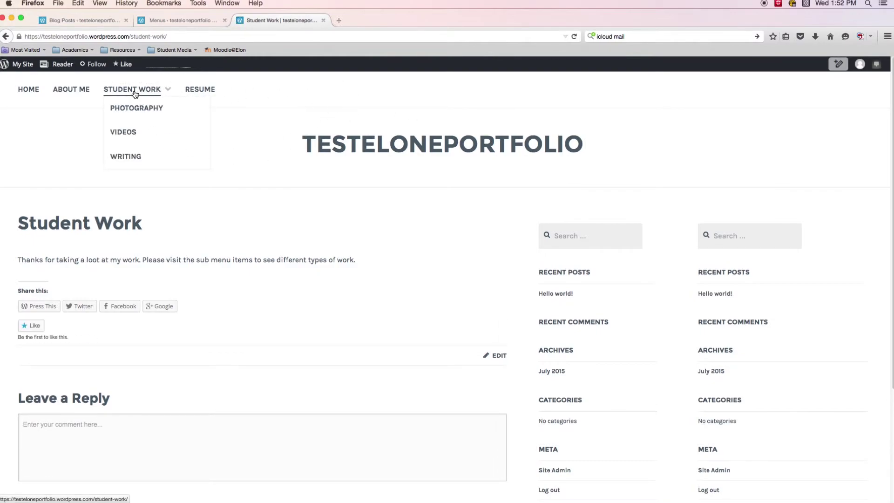
click(132, 140)
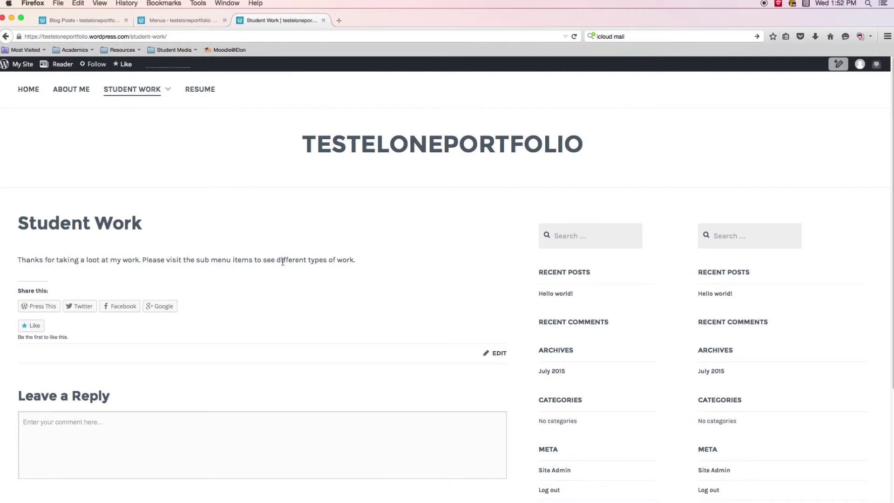
Step: Test the Student Work submenu by visiting Photography, Videos and the Student Work page itself, and return to the menu editor
mouse_move(149, 88)
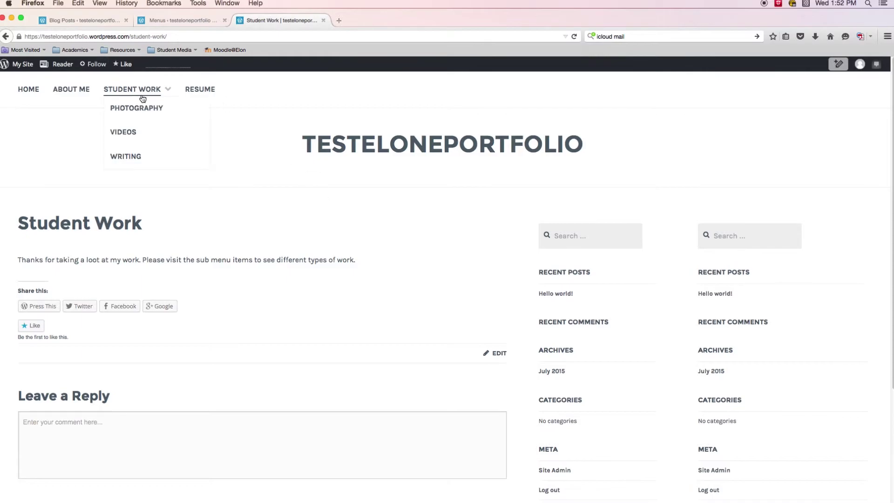
click(129, 111)
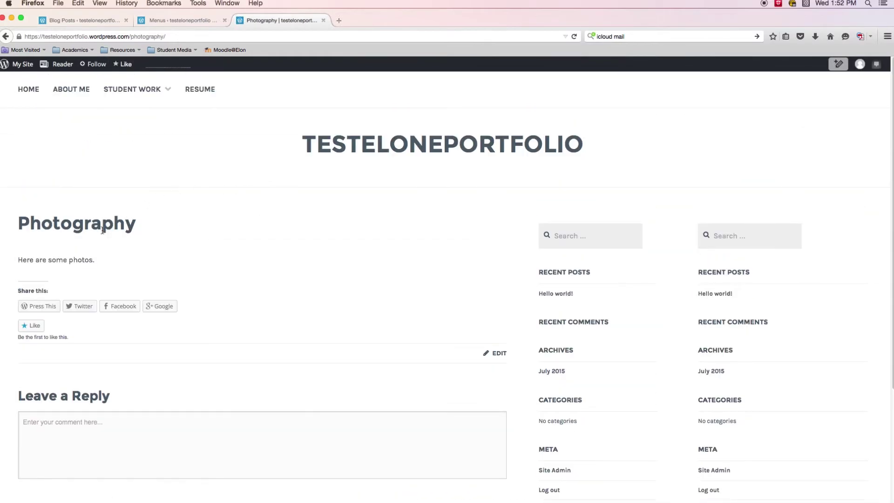
click(145, 133)
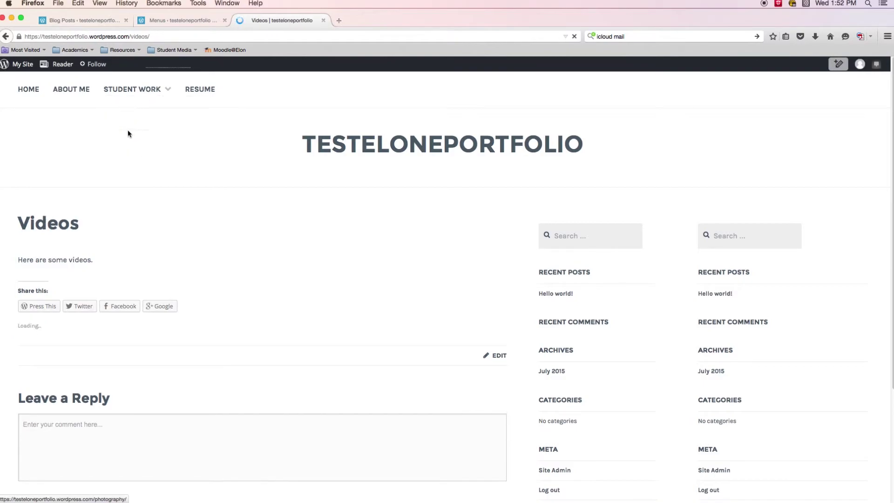
mouse_move(147, 94)
click(143, 112)
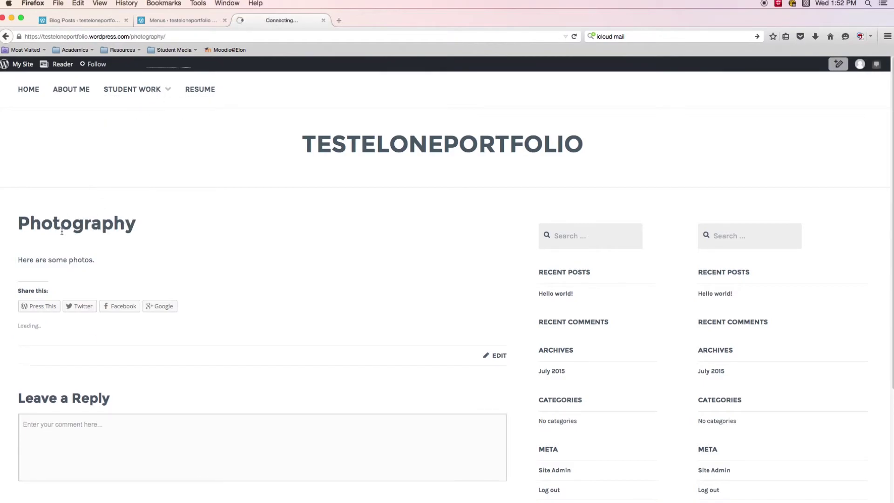
click(149, 89)
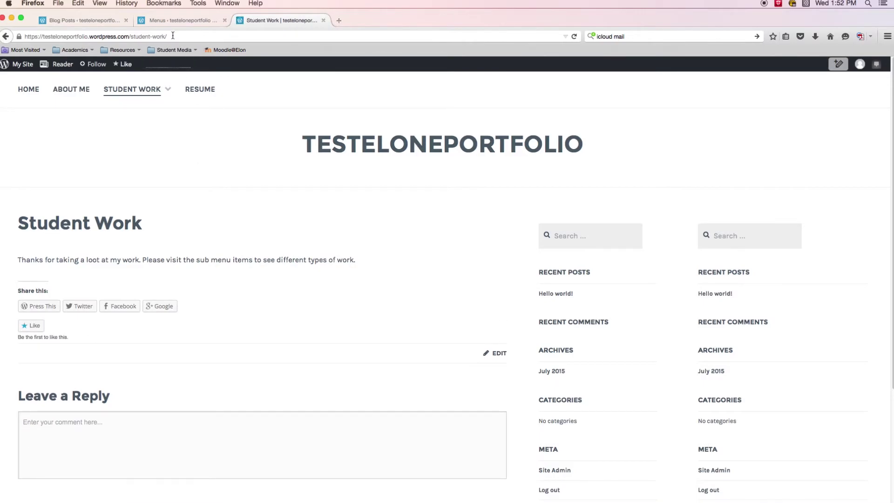
click(178, 21)
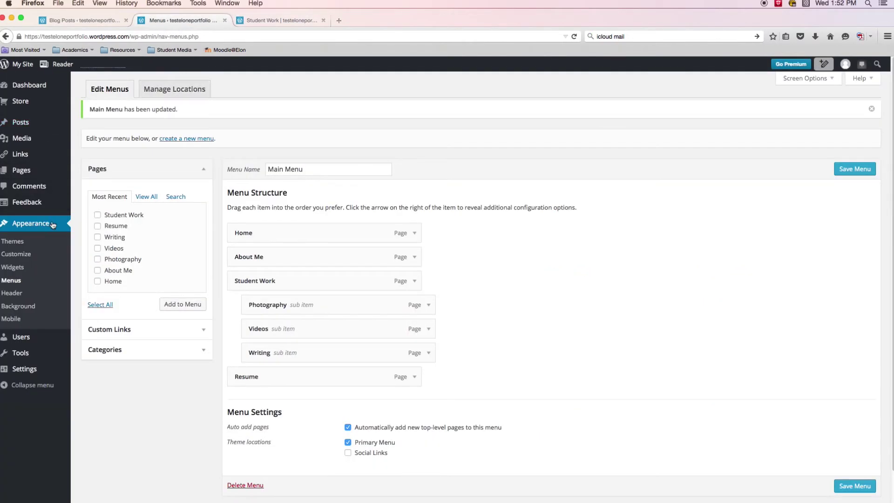